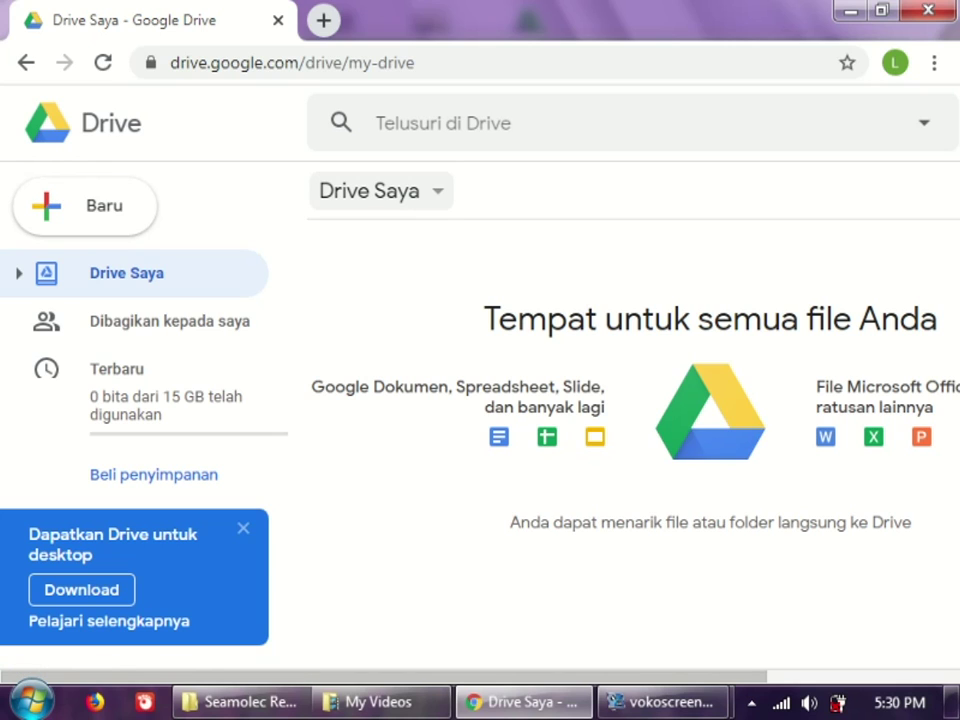
- Upload the WAG1_TUGAS2_MAN1AcehTimur Word document from the Seamolec Recfon folder to Drive Saya
left_click(380, 190)
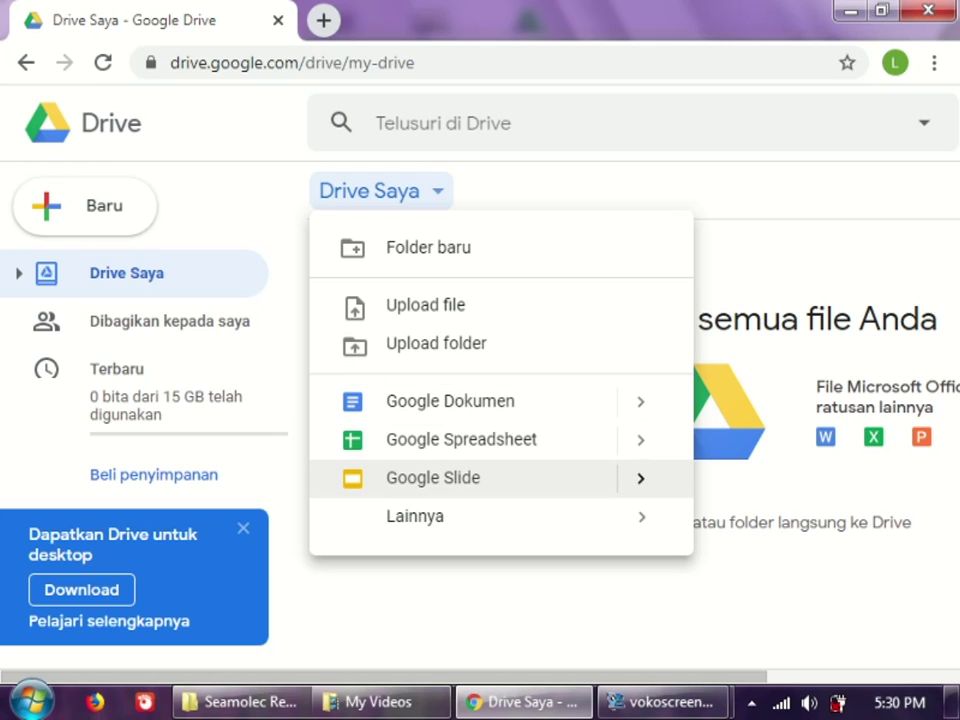
mouse_move(450, 516)
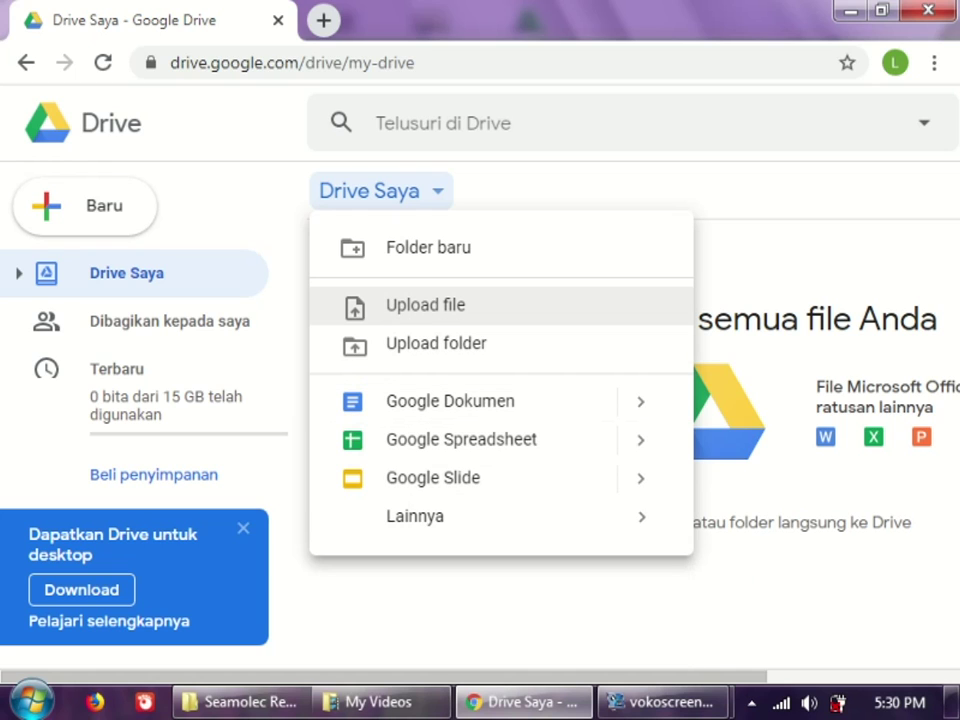
left_click(426, 306)
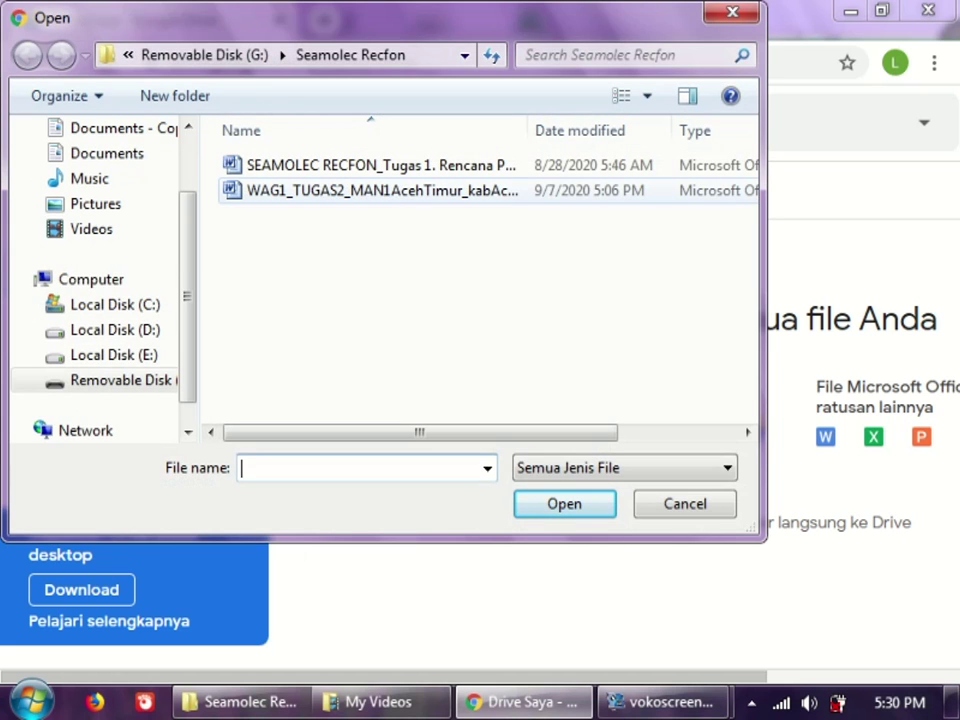
left_click(382, 190)
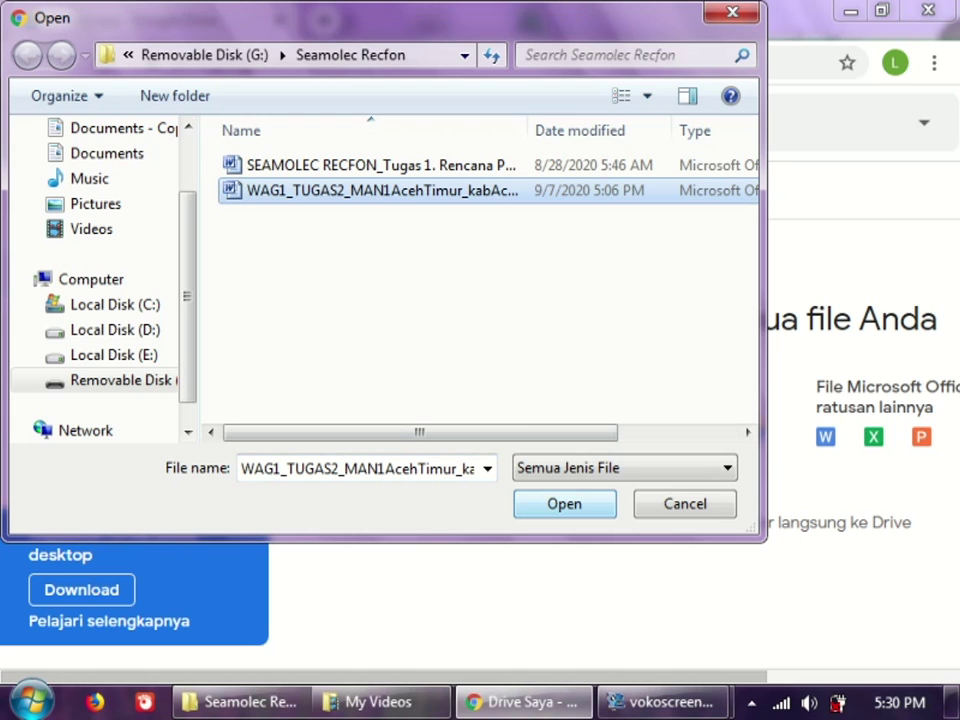
key("Return")
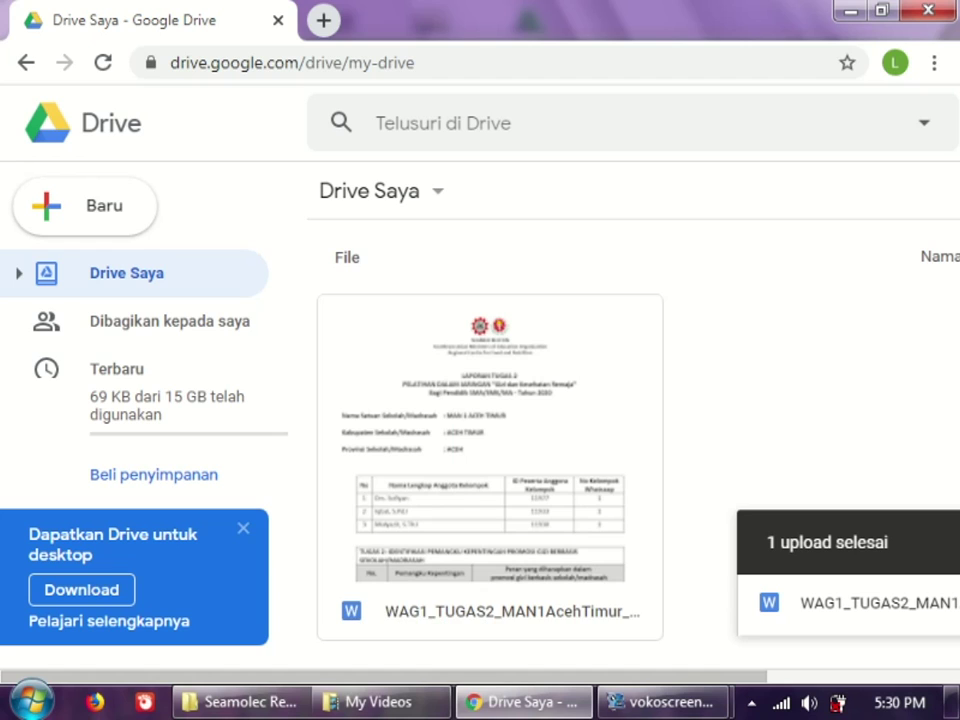
scroll(490, 440, "down", 1)
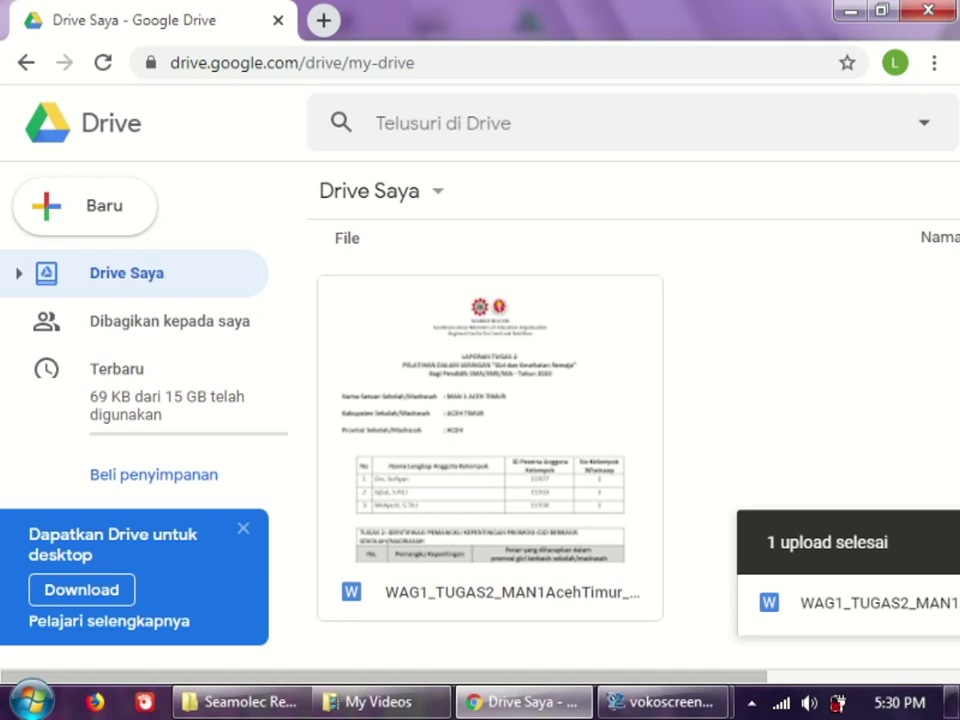
scroll(490, 440, "up", 1)
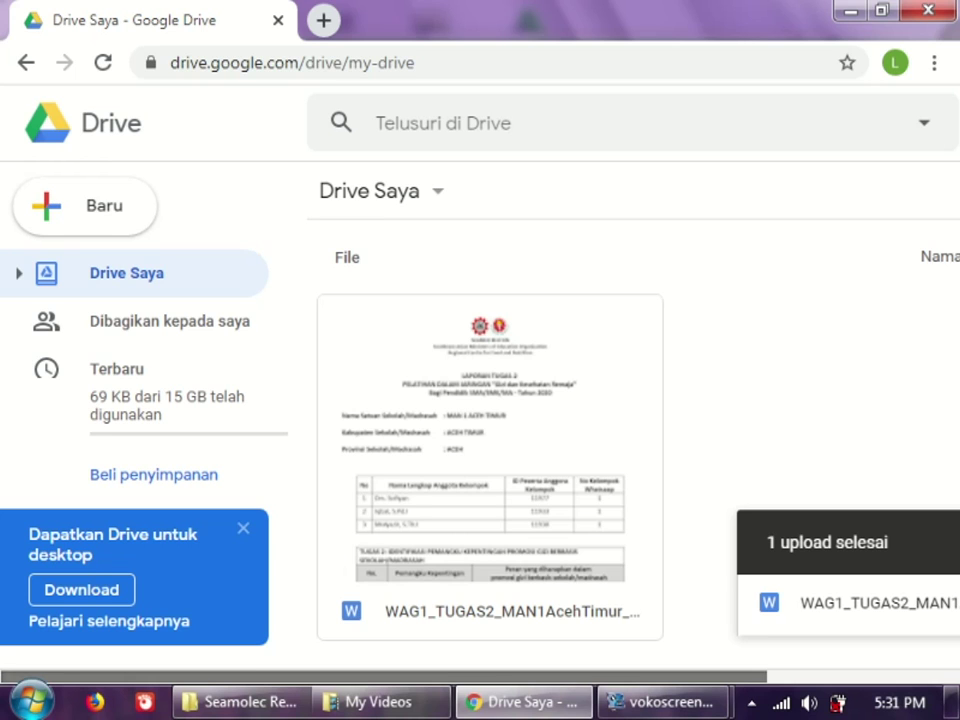
scroll(480, 400, "right", 3)
scroll(480, 400, "right", 3)
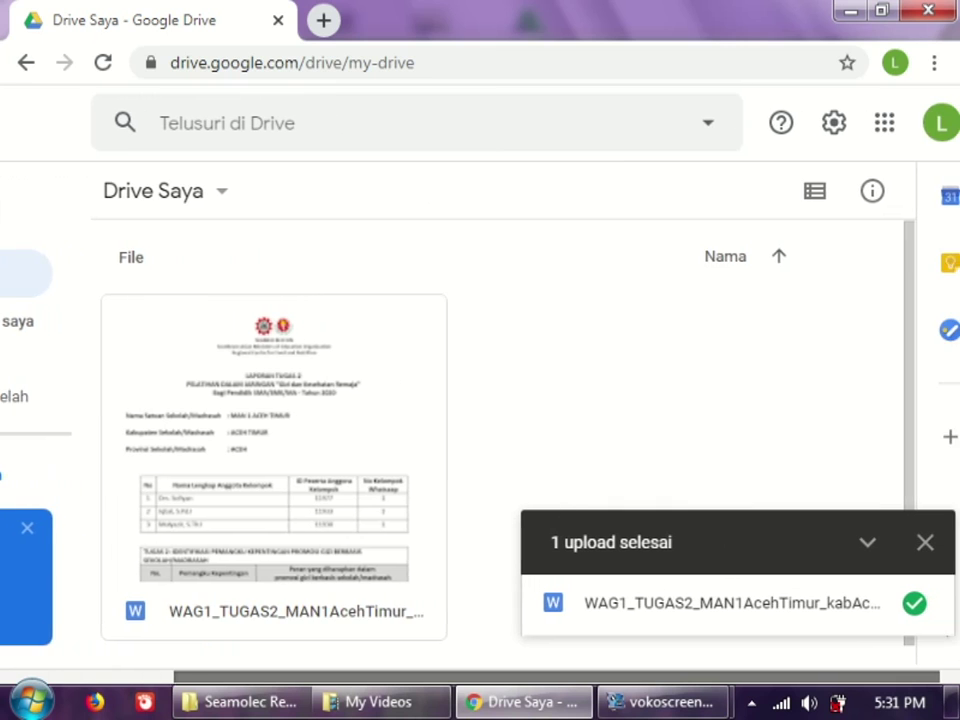
scroll(480, 400, "left", 4)
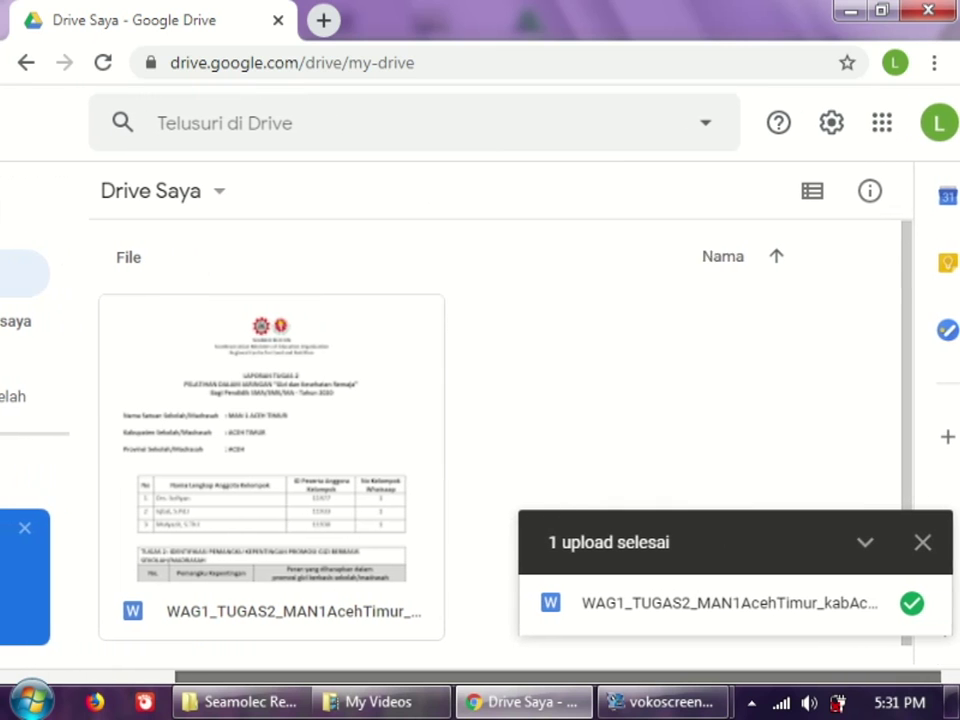
scroll(480, 400, "left", 3)
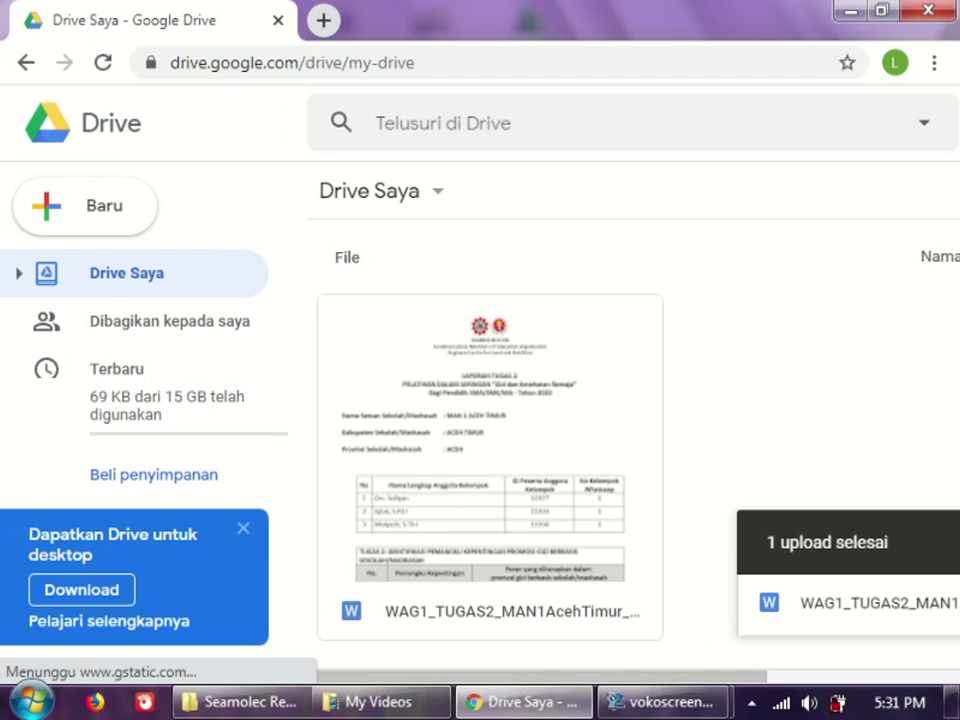
left_click(924, 122)
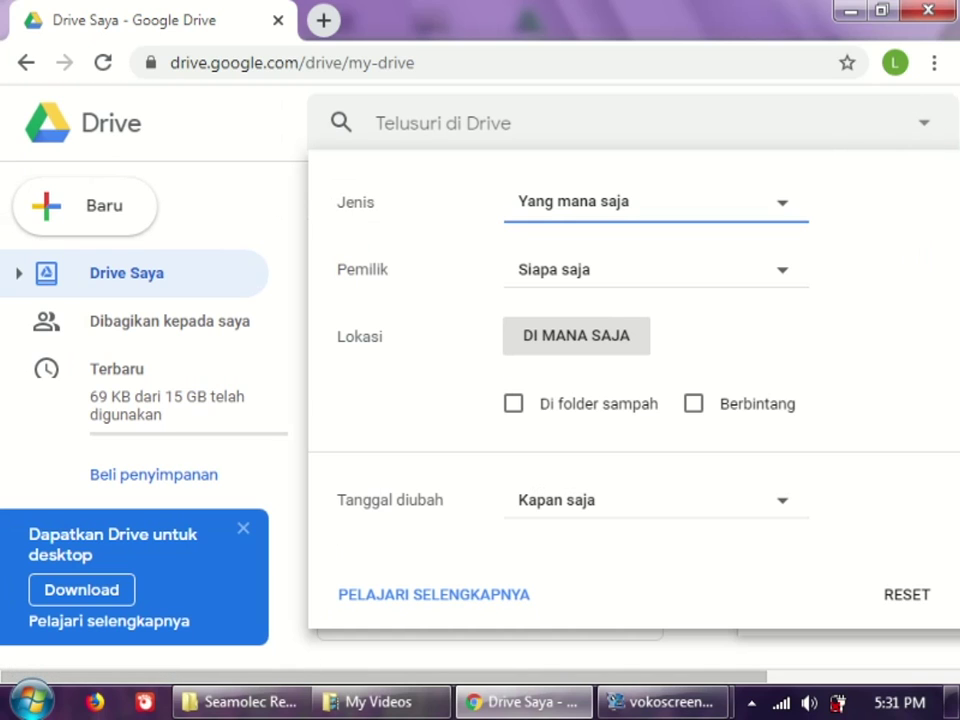
scroll(633, 390, "down", 5)
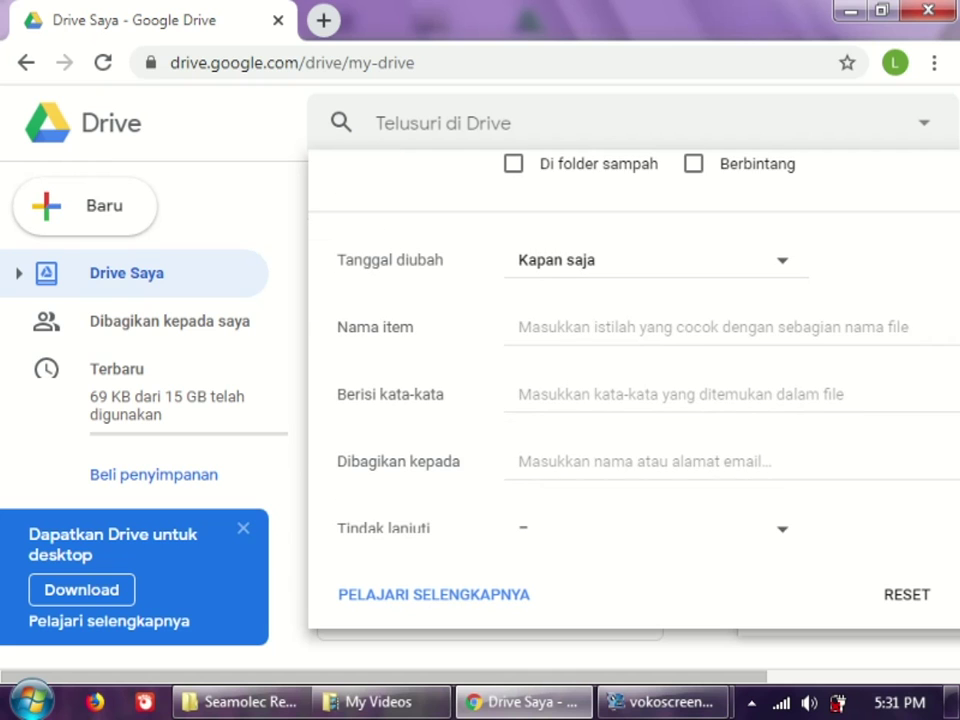
left_click(700, 297)
key("Tab")
key("Tab")
key("shift+Tab")
key("shift+Tab")
key("shift+Tab")
key("shift+Tab")
key("shift+Tab")
key("shift+Tab")
key("shift+Tab")
key("shift+Tab")
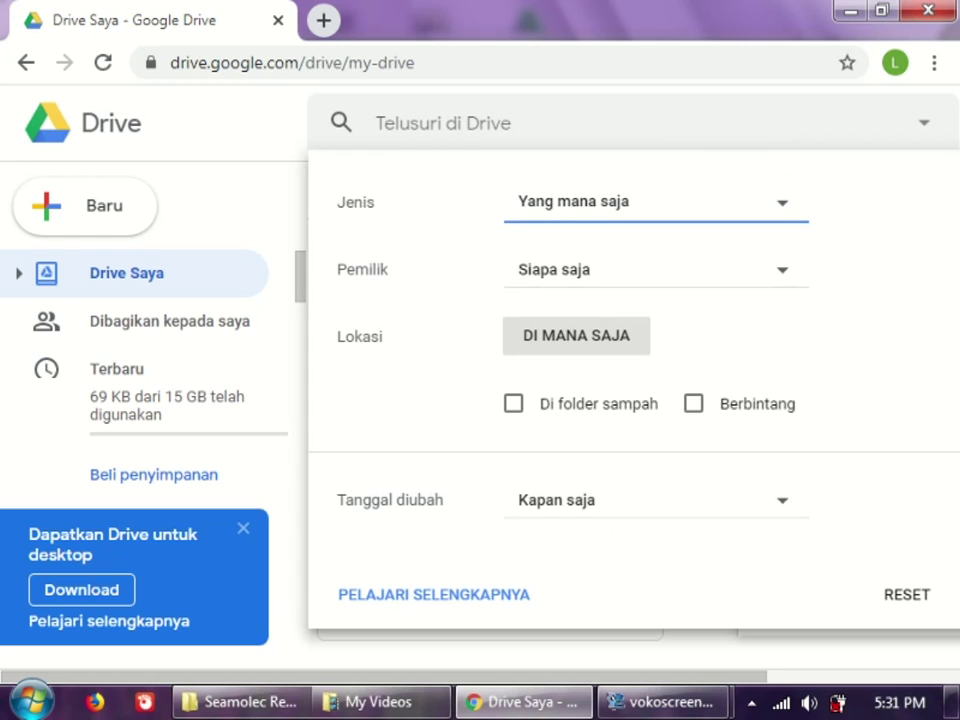
key("Escape")
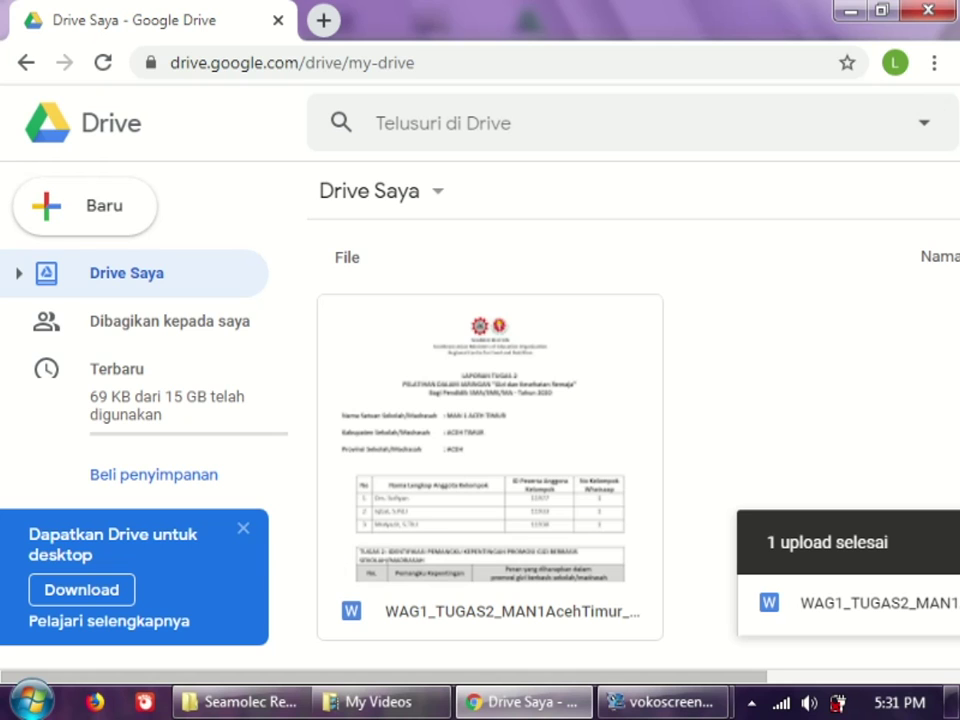
- Open the shareable link settings (Dapatkan link yang bisa dibagikan) for the uploaded WAG1_TUGAS2 document
key("Tab")
key("shift+F10")
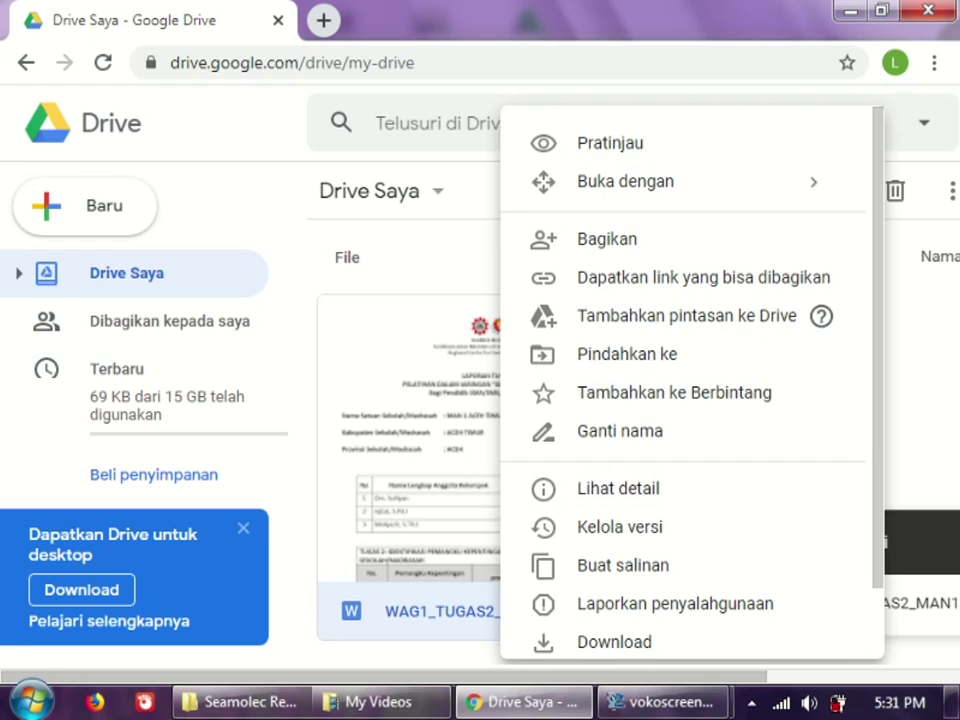
key("Up")
key("Up")
key("Up")
key("Up")
key("Up")
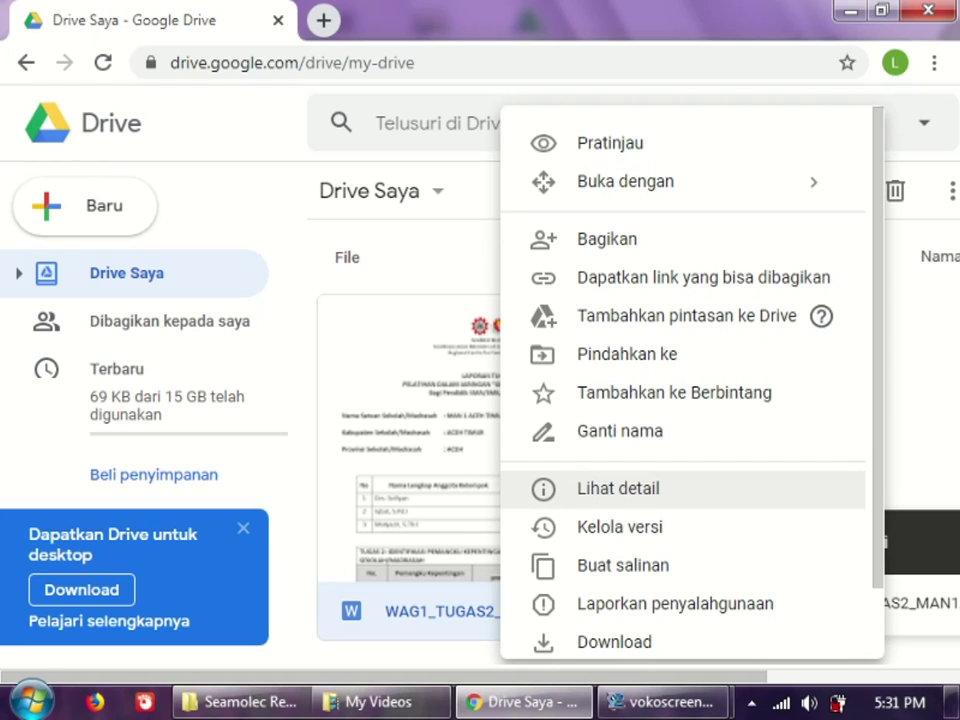
key("Up")
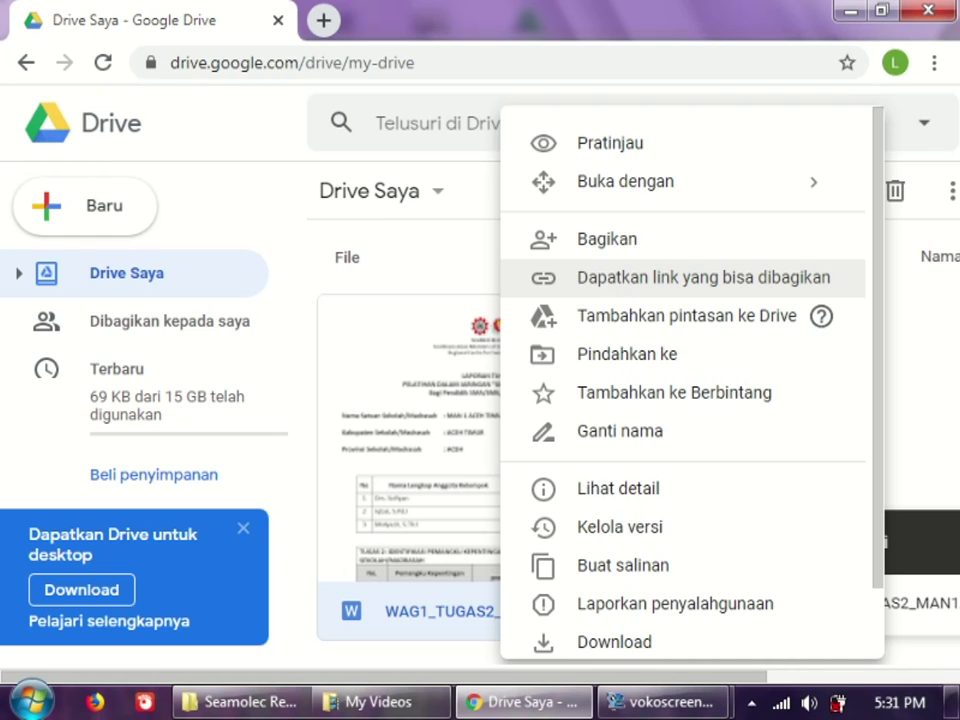
key("Return")
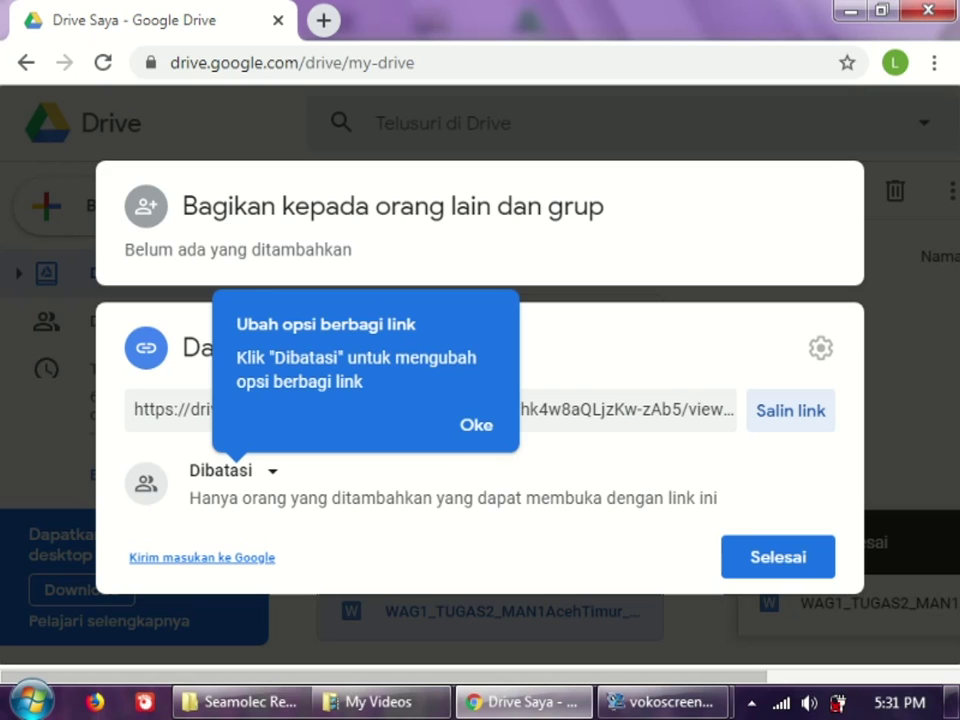
- Set the document's link access to "Siapa saja yang memiliki link" and copy the link
left_click(476, 424)
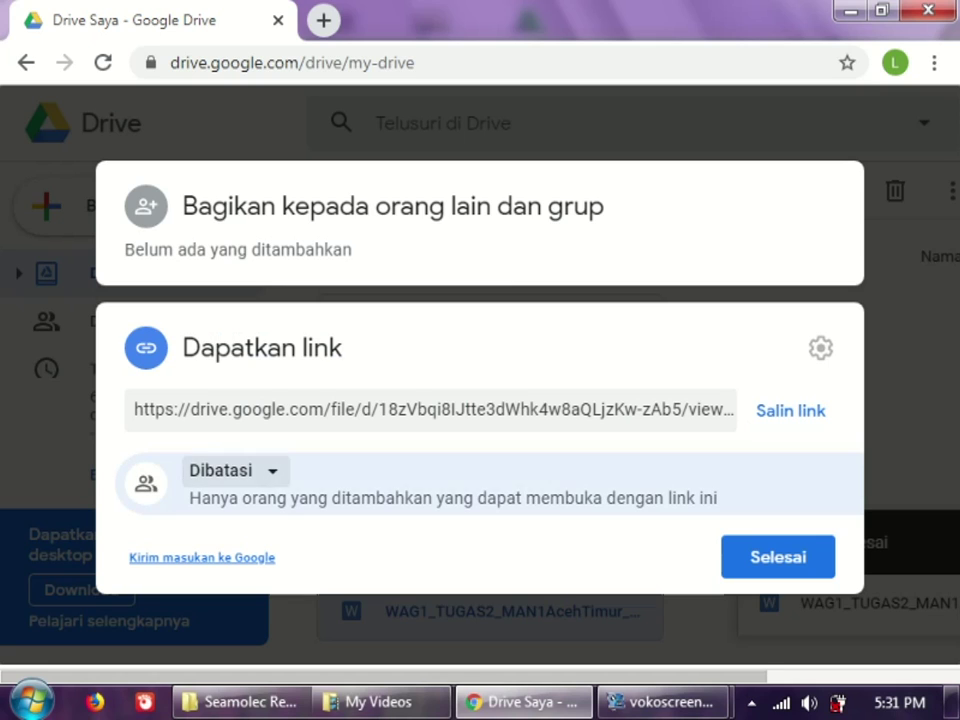
left_click(232, 470)
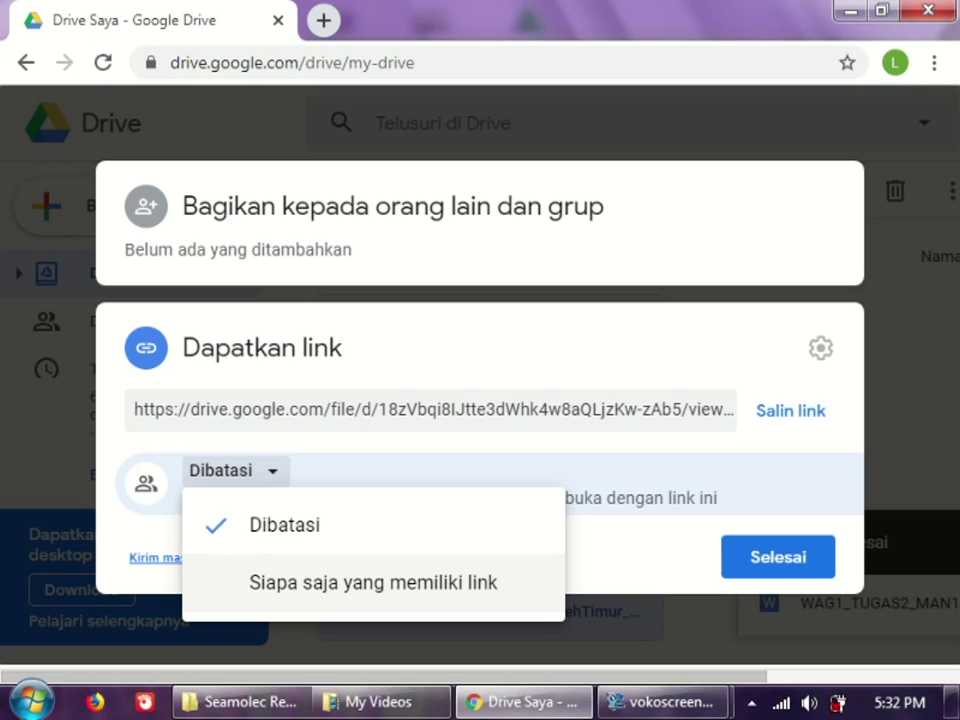
left_click(373, 582)
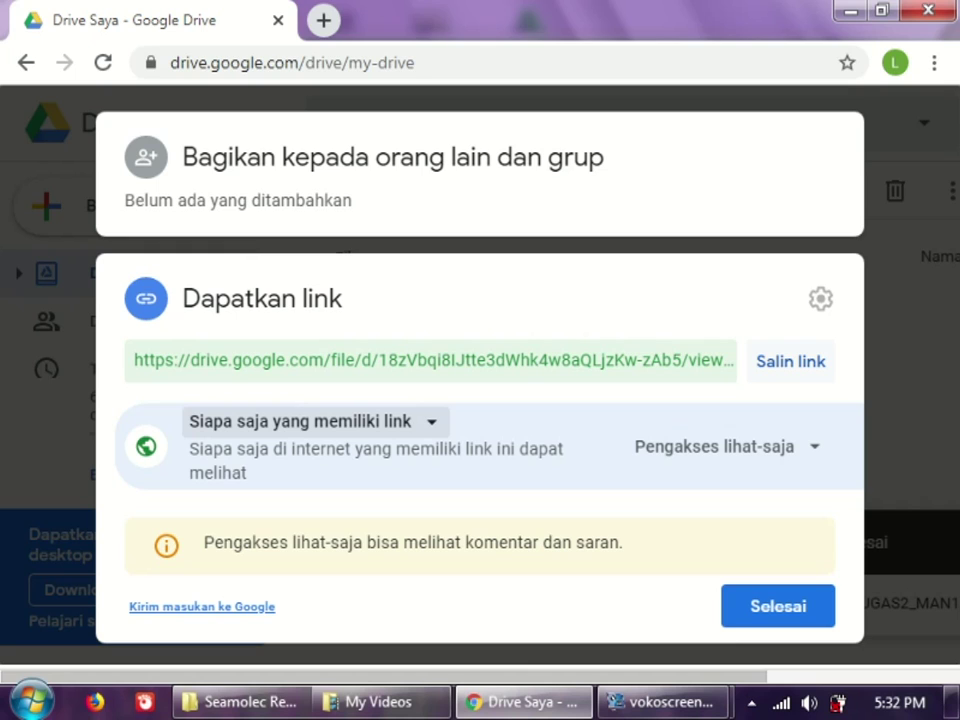
left_click(790, 361)
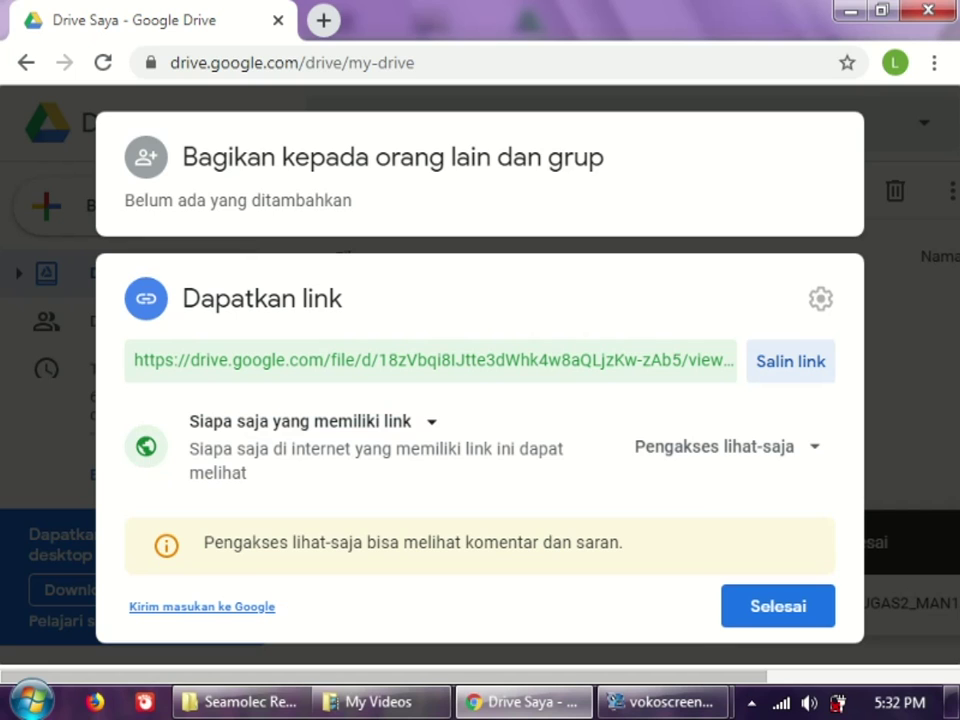
left_click(790, 361)
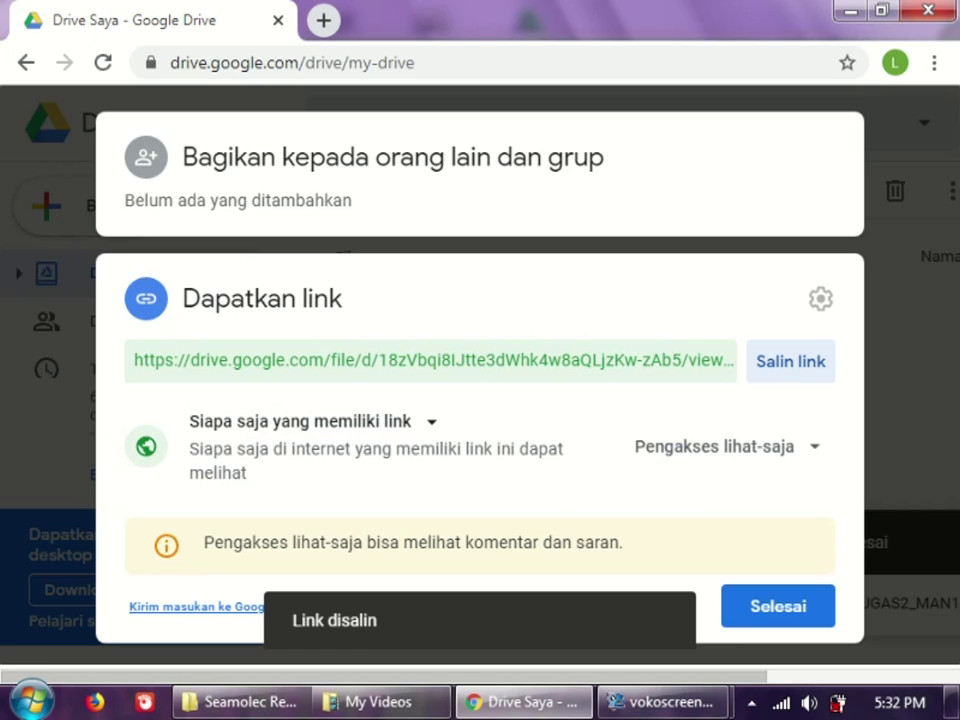
key("Escape")
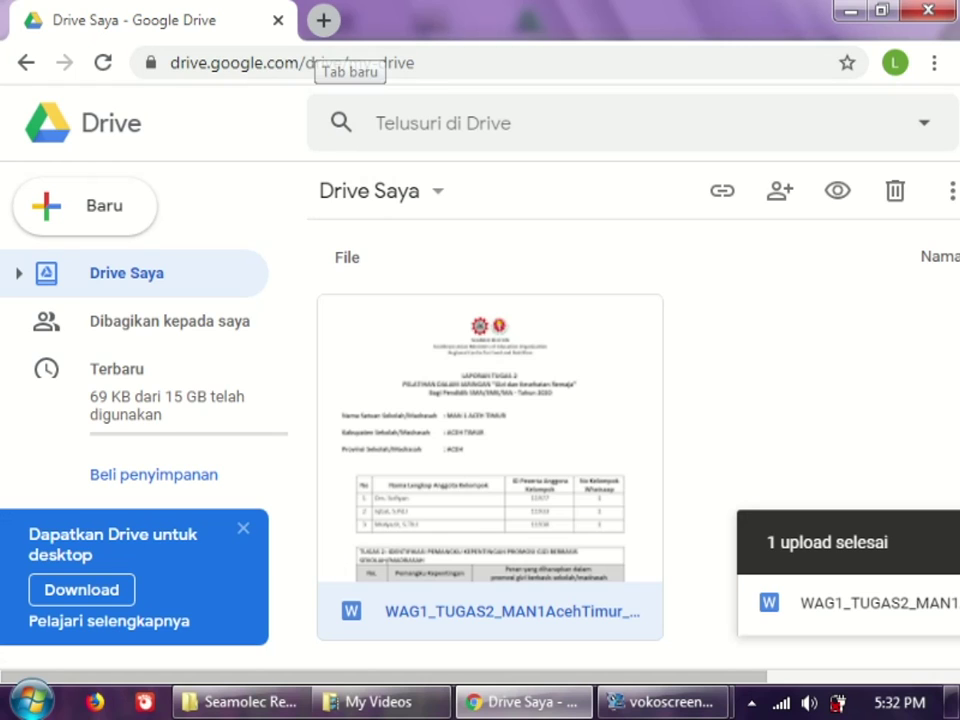
- Open the copied document link in a new browser tab
left_click(323, 20)
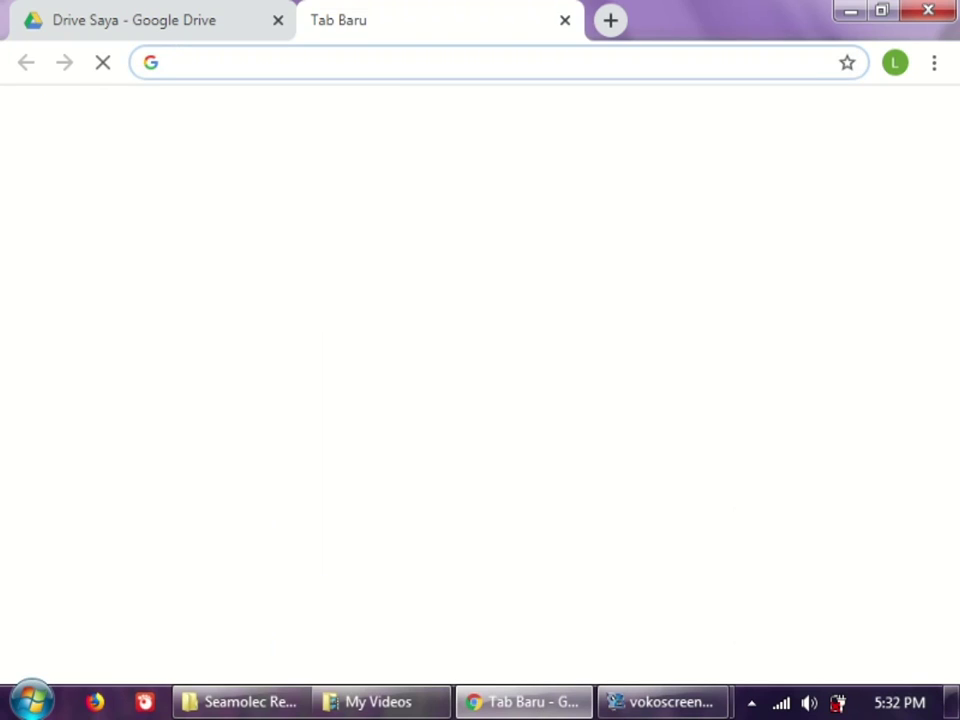
right_click(356, 62)
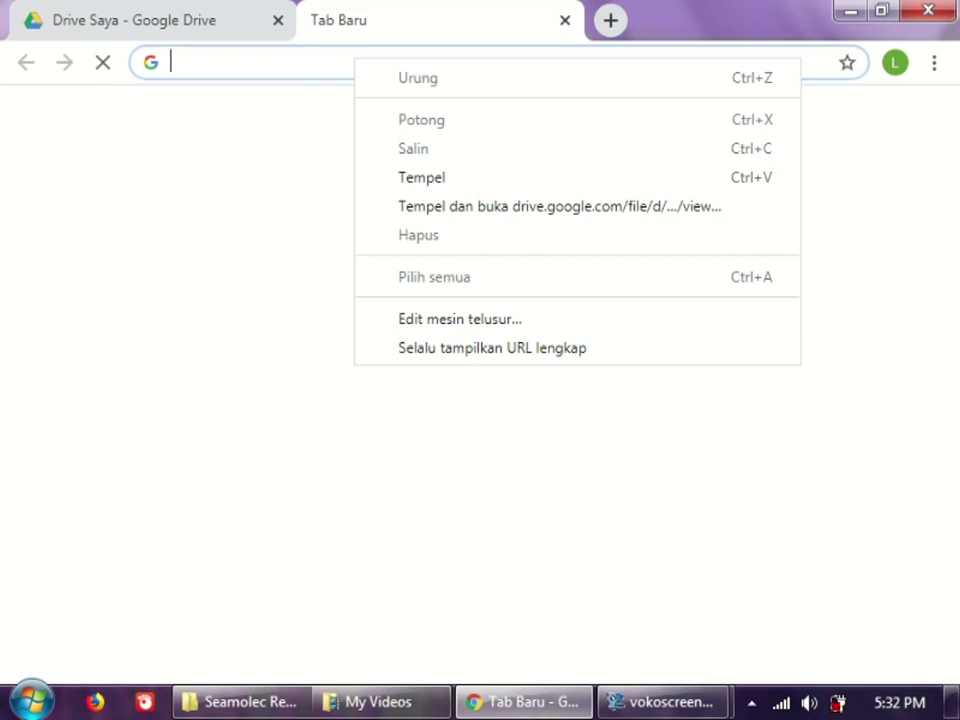
left_click(420, 174)
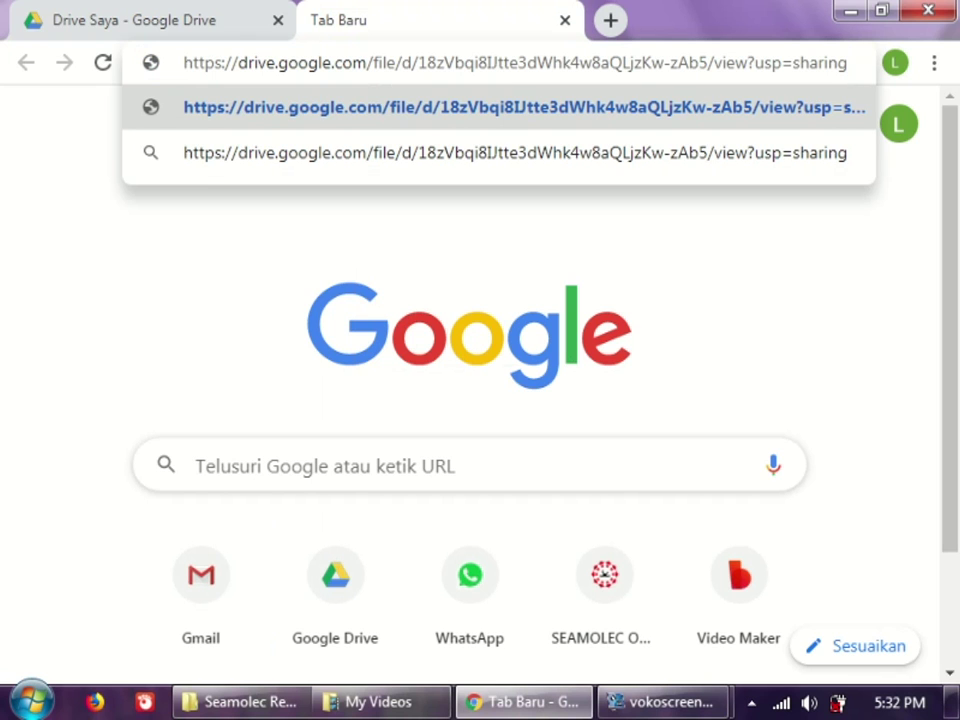
key("Return")
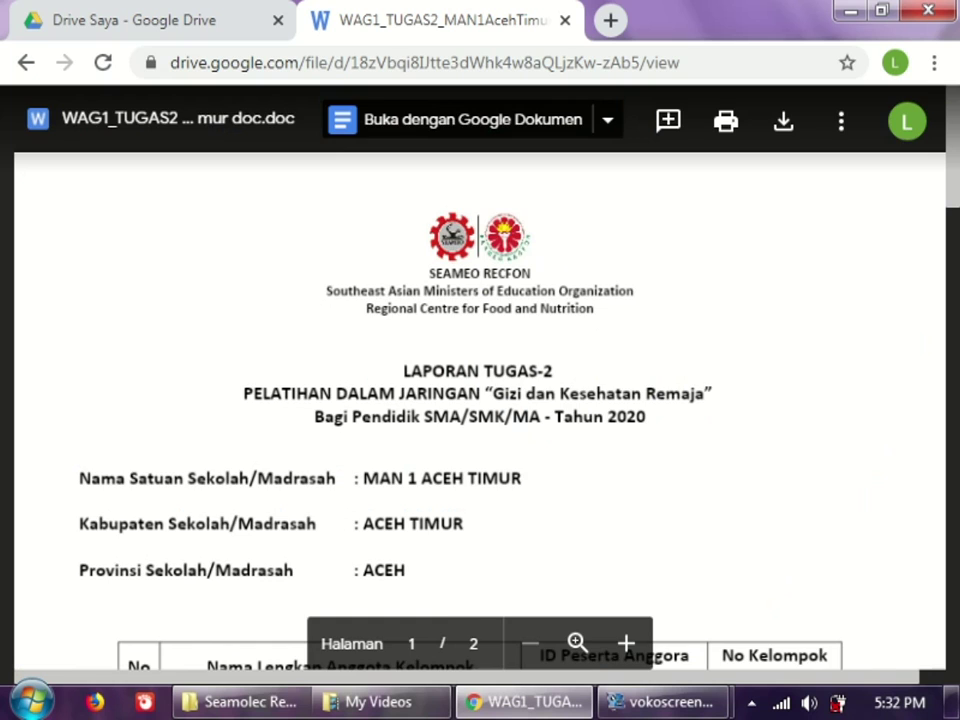
- Check the first page of the shared document and close its browser tab
scroll(480, 400, "down", 7)
scroll(480, 400, "up", 2)
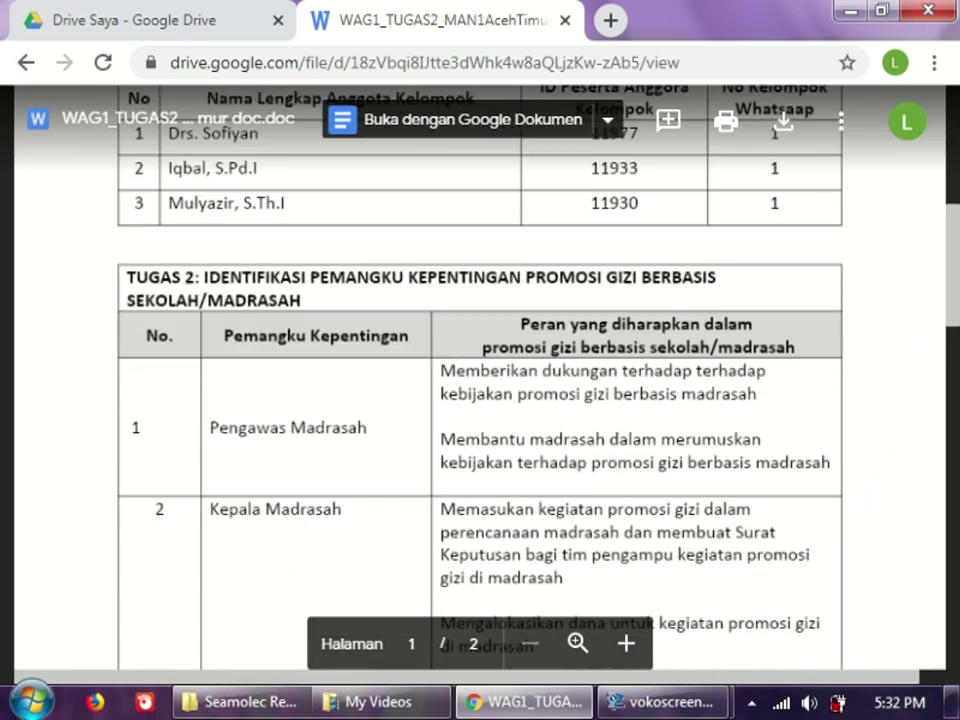
scroll(480, 400, "up", 5)
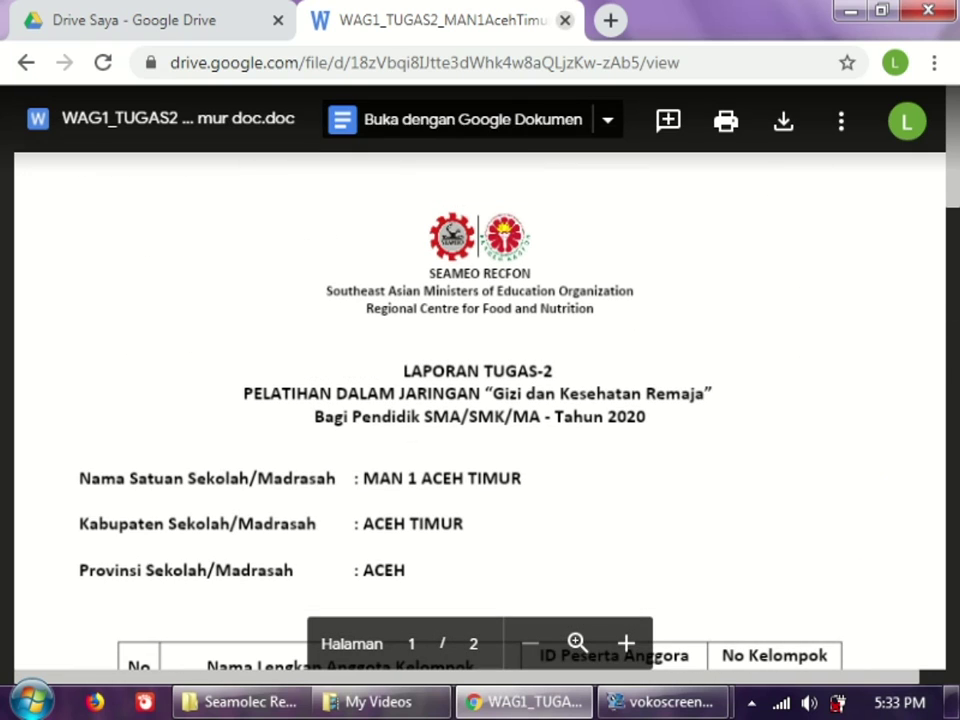
left_click(565, 20)
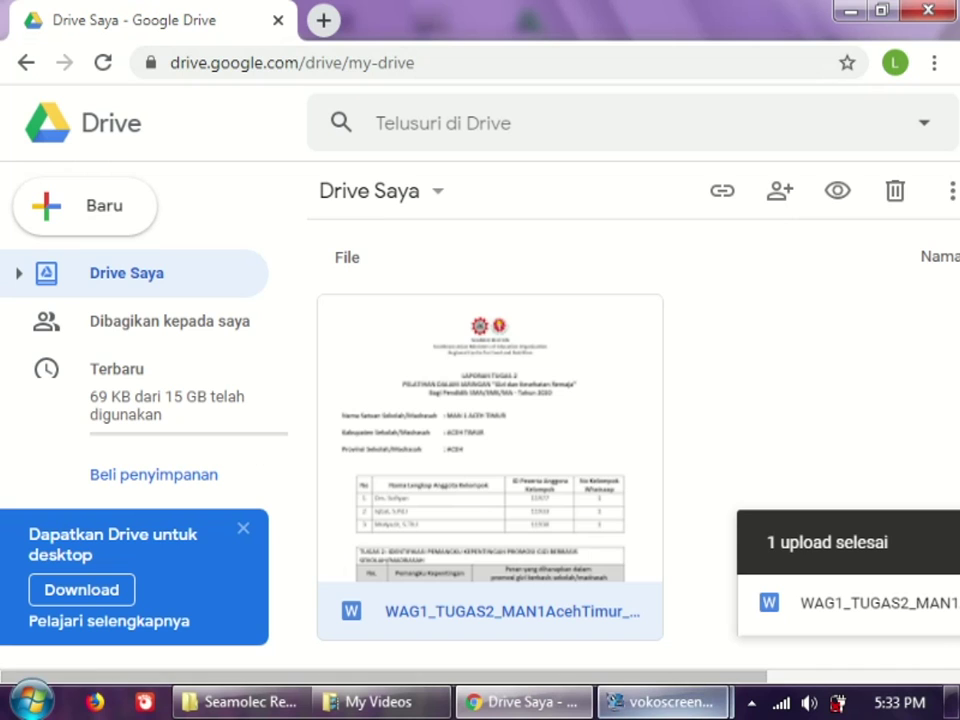
mouse_move(660, 701)
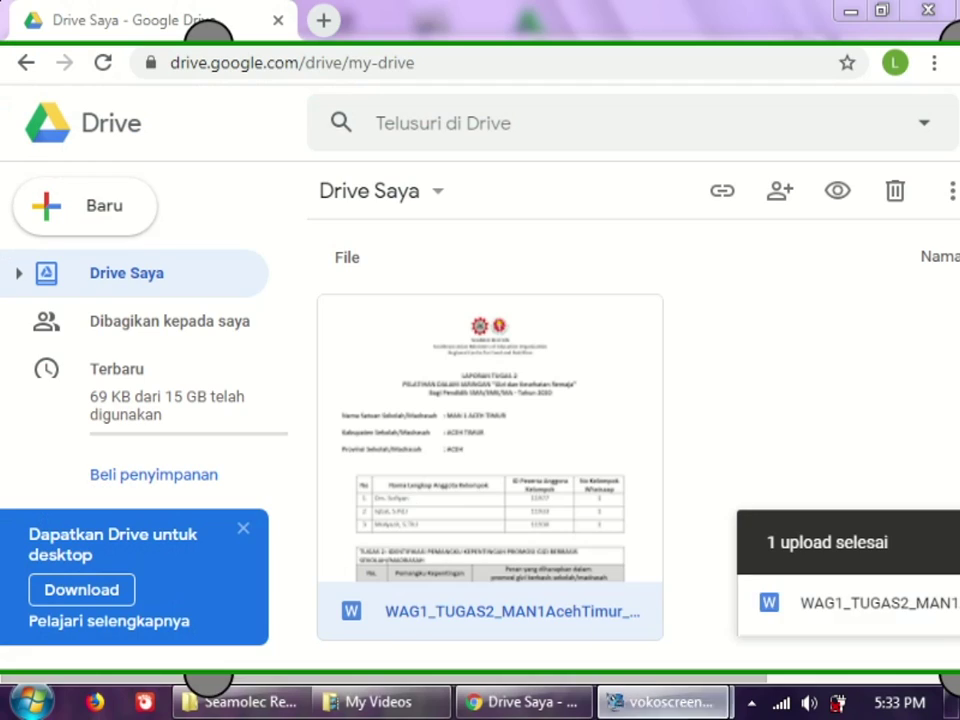
mouse_move(660, 702)
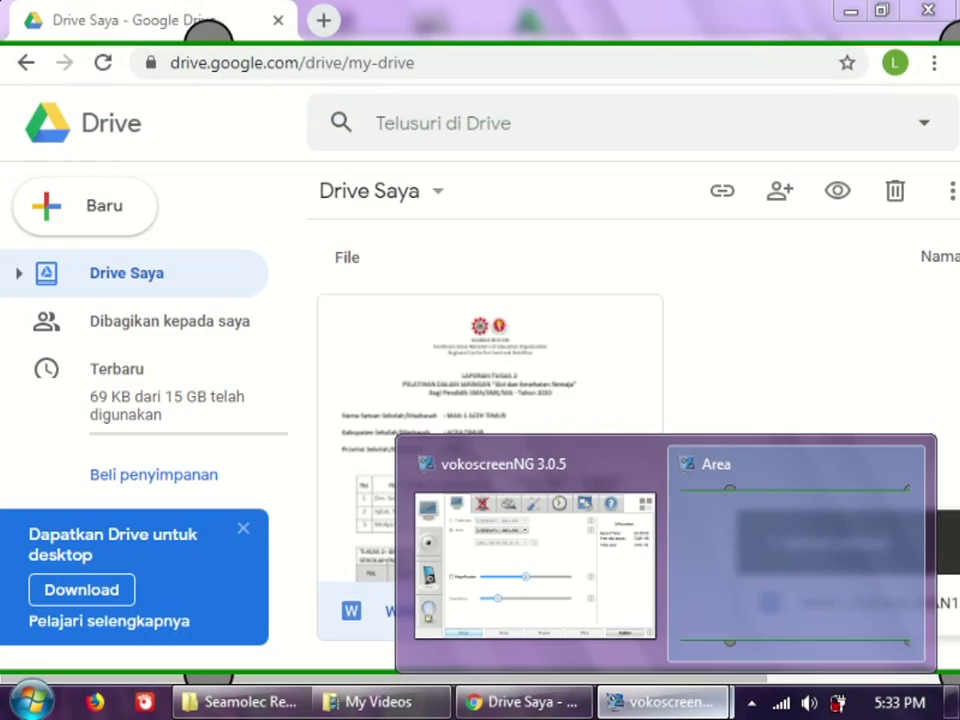
left_click(751, 702)
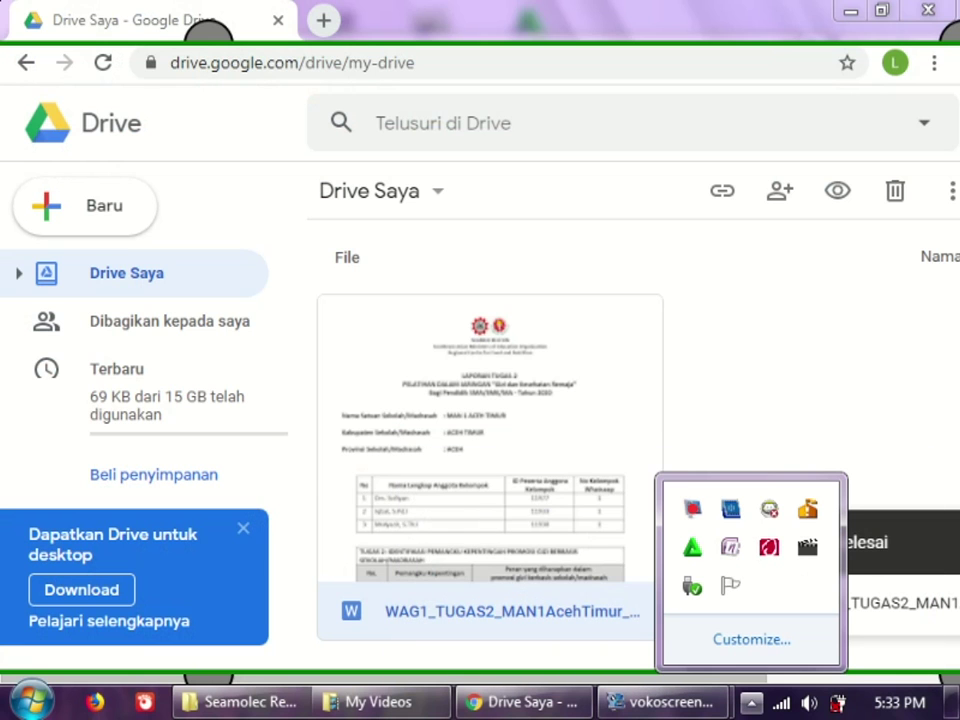
left_click(660, 702)
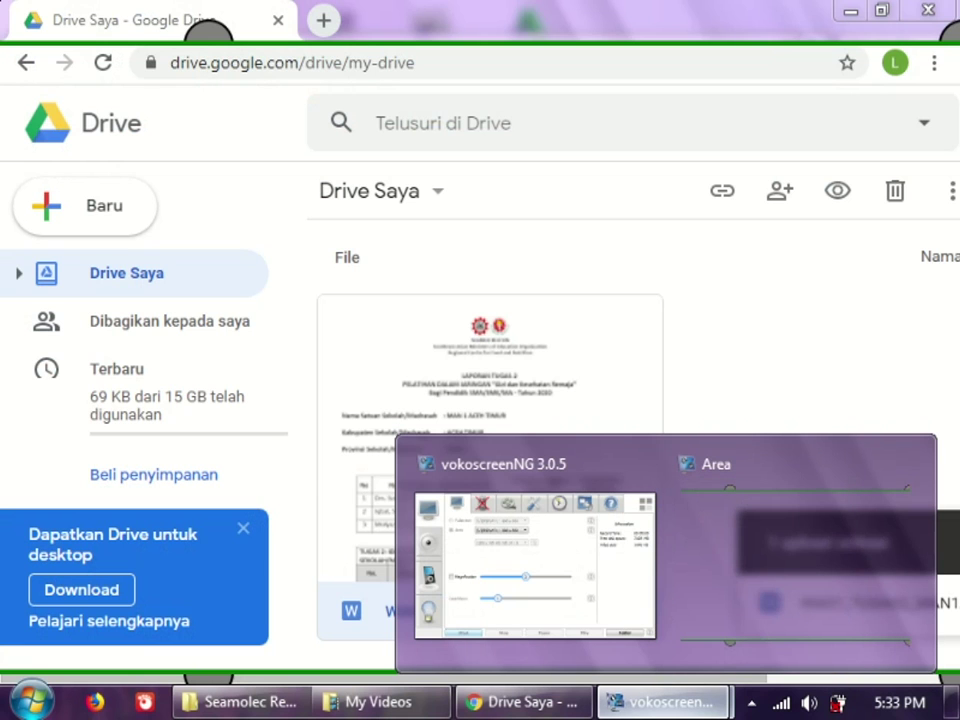